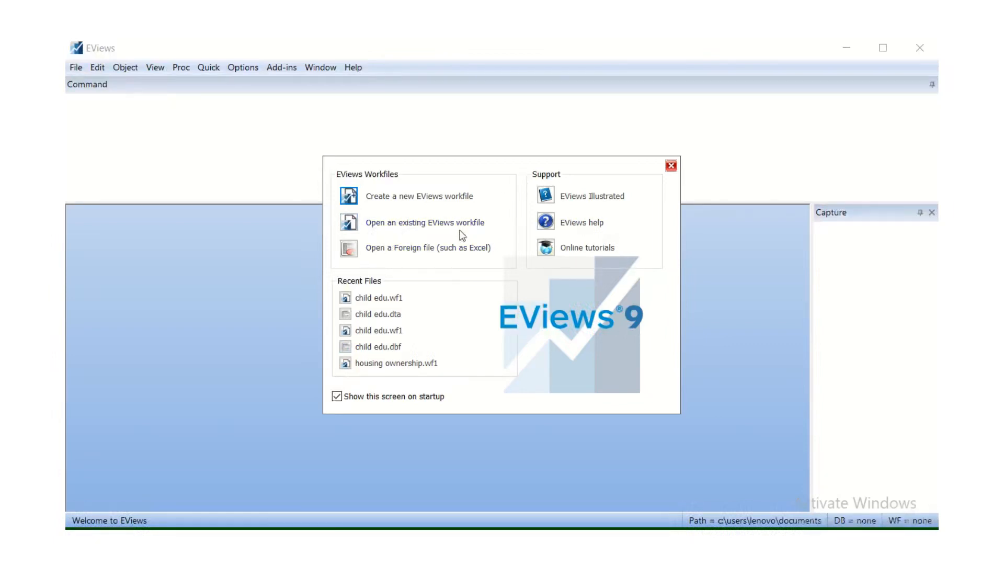
Step: Start a new workfile with the dated regular frequency structure and annual frequency
{"action": "left_click", "coordinate": [426, 201]}
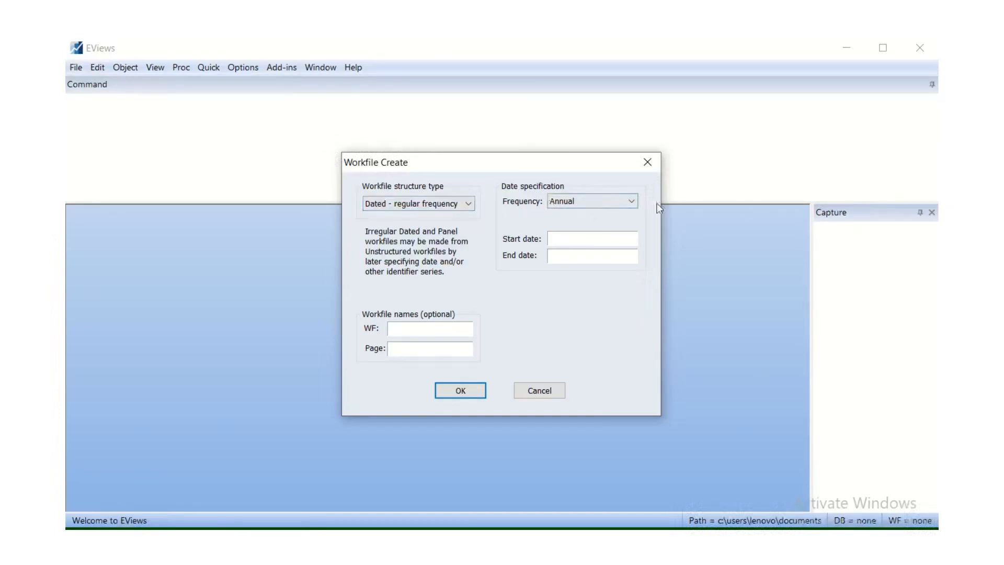
{"action": "left_click", "coordinate": [621, 206]}
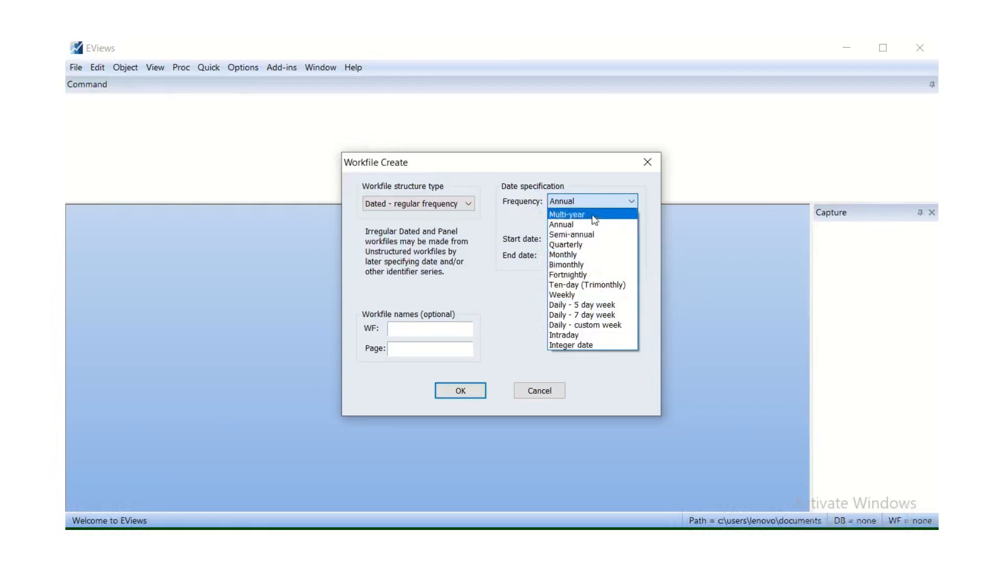
{"action": "left_click", "coordinate": [566, 168]}
{"action": "left_click", "coordinate": [459, 204]}
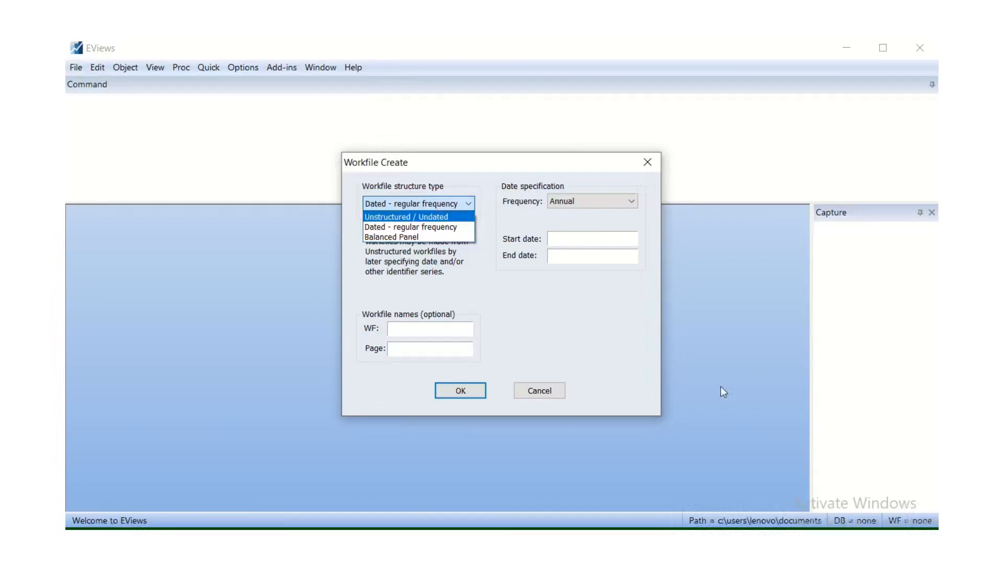
{"action": "left_click", "coordinate": [441, 218]}
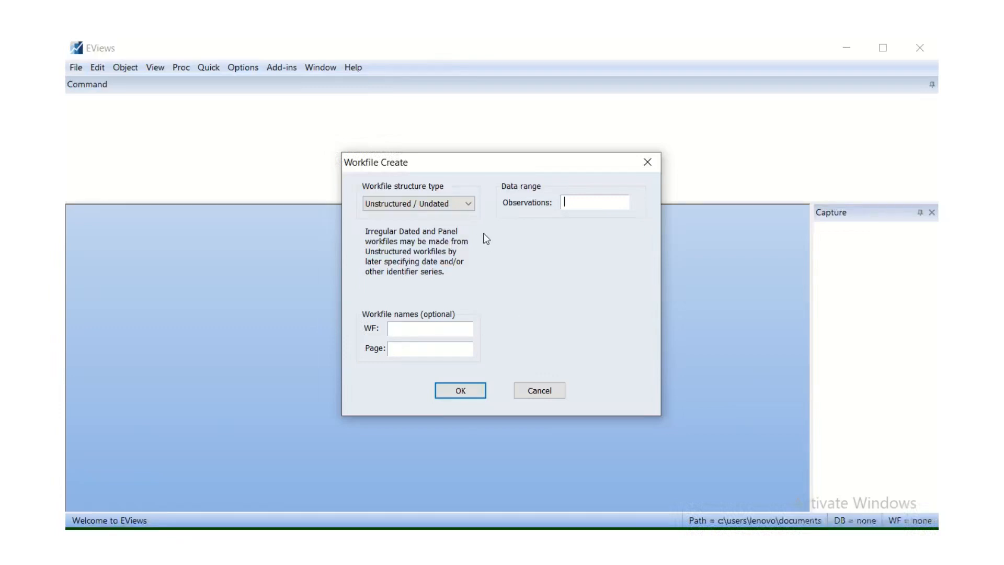
{"action": "left_click", "coordinate": [452, 204]}
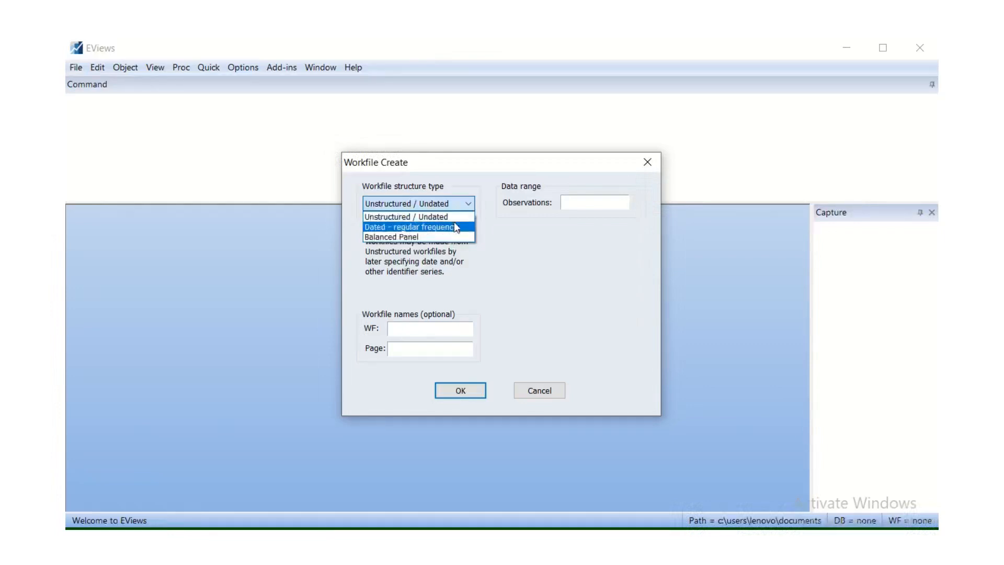
{"action": "left_click", "coordinate": [449, 226]}
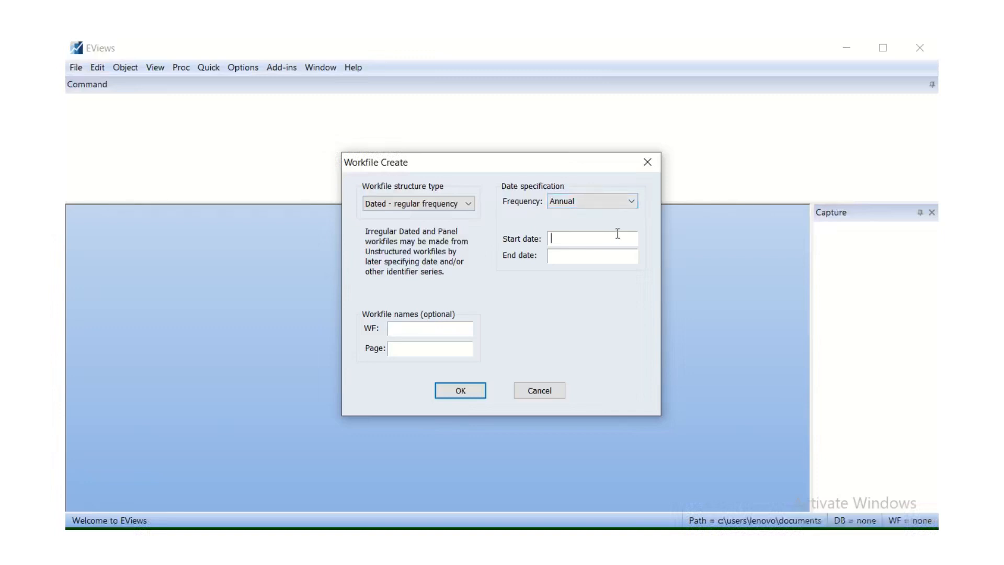
Step: Set the start date to 2000 and the end date to 2020, and create the workfile under the name salaries
{"action": "type", "text": "2"}
{"action": "type", "text": "00"}
{"action": "type", "text": "0"}
{"action": "type", "text": "2020"}
{"action": "left_click", "coordinate": [426, 328]}
{"action": "type", "text": "salaries"}
{"action": "left_click", "coordinate": [473, 391]}
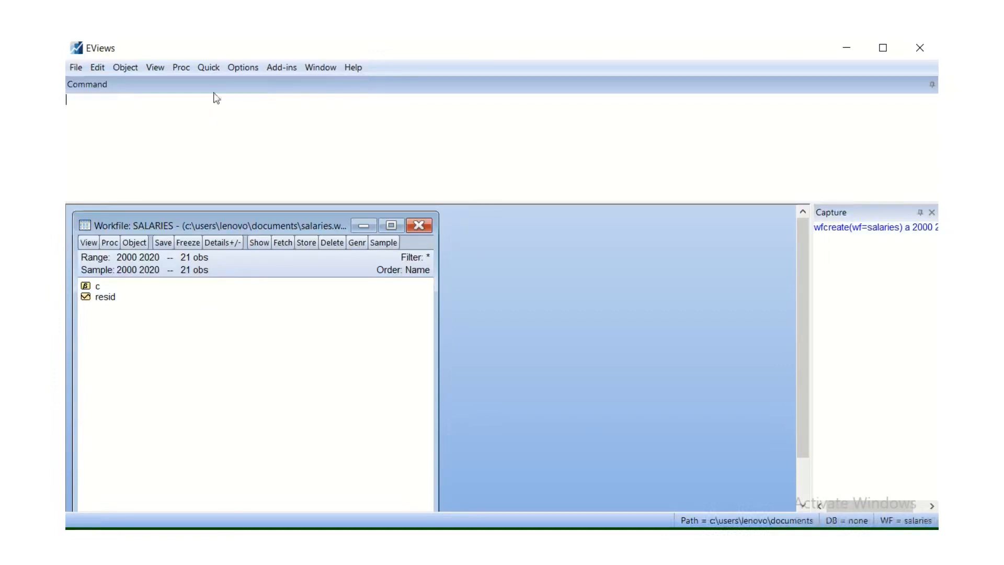
Step: Generate a new series with the equation x=0 over the sample 2000 to 2020
{"action": "left_click", "coordinate": [216, 68]}
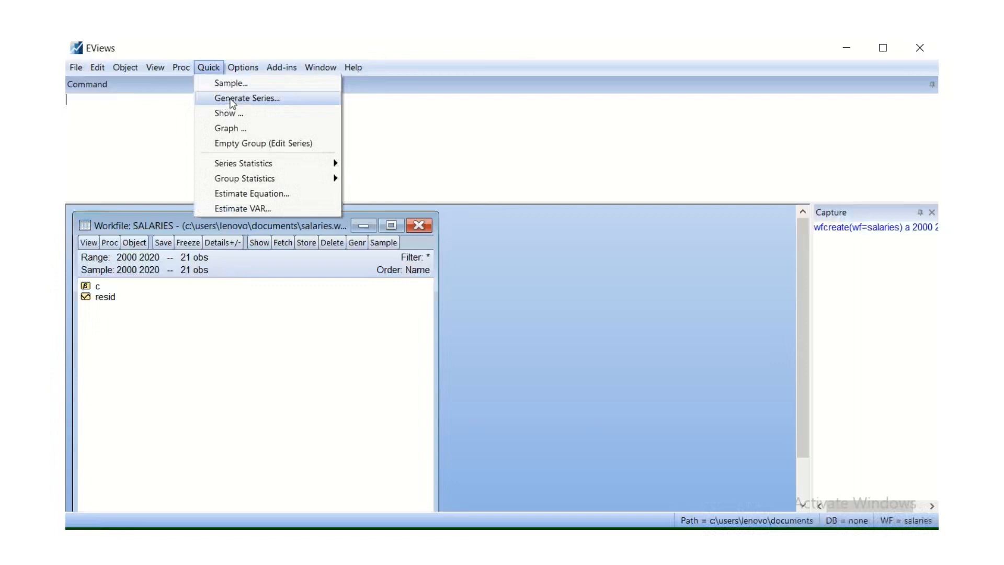
{"action": "left_click", "coordinate": [232, 99]}
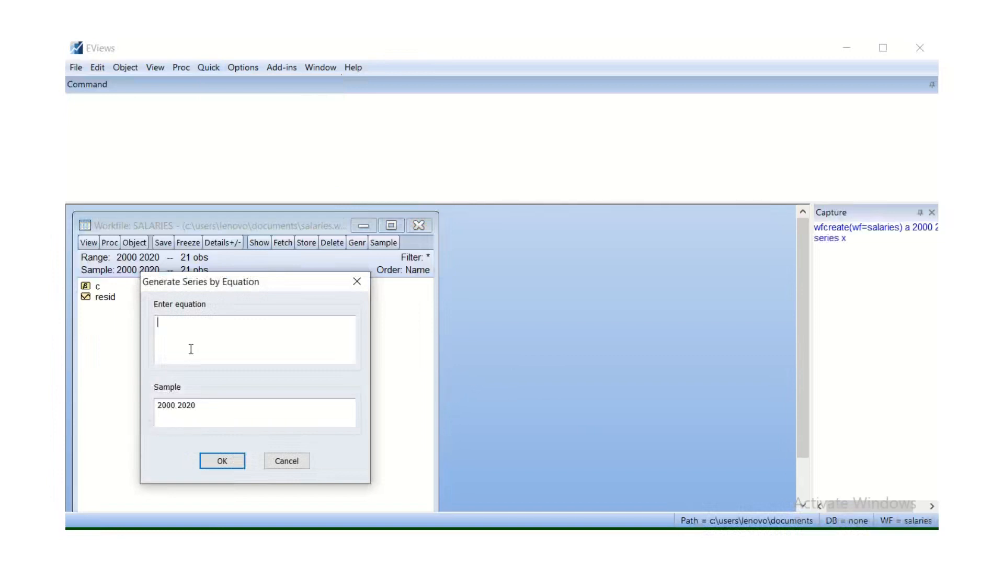
{"action": "type", "text": "x=0"}
{"action": "left_click", "coordinate": [220, 460]}
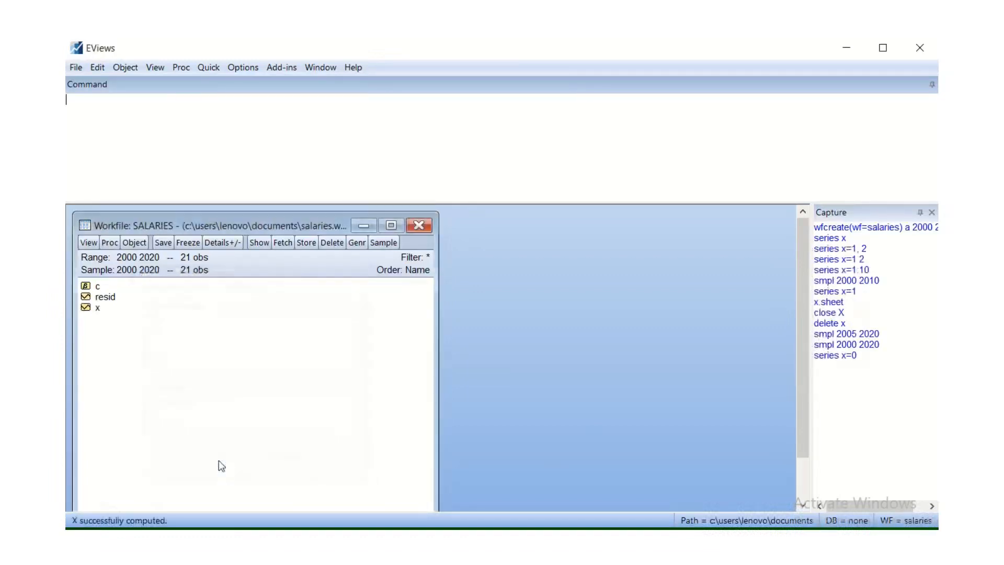
Step: Open the spreadsheet of series x, make its observations visible beside the workfile and turn on editing of its values
{"action": "double_click", "coordinate": [98, 311]}
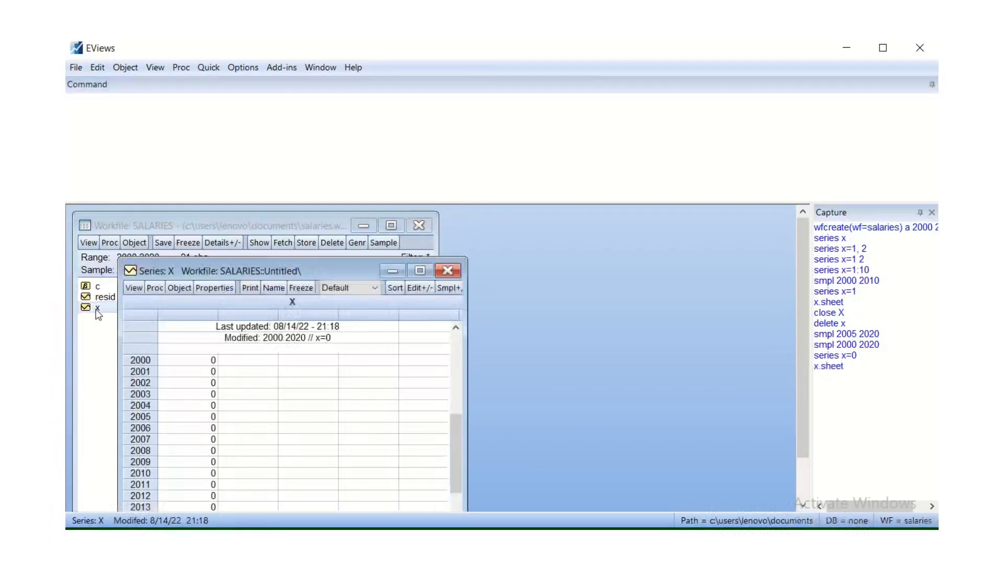
{"action": "left_click_drag", "start_coordinate": [341, 271], "coordinate": [469, 124]}
{"action": "scroll", "coordinate": [340, 288], "scroll_direction": "down", "scroll_amount": 1}
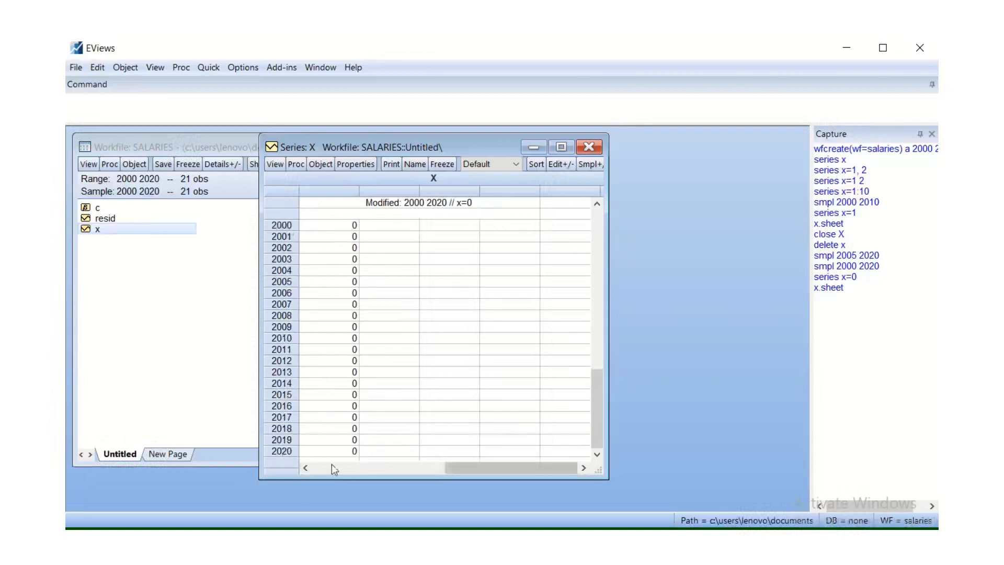
{"action": "scroll", "coordinate": [344, 348], "scroll_direction": "up", "scroll_amount": 1}
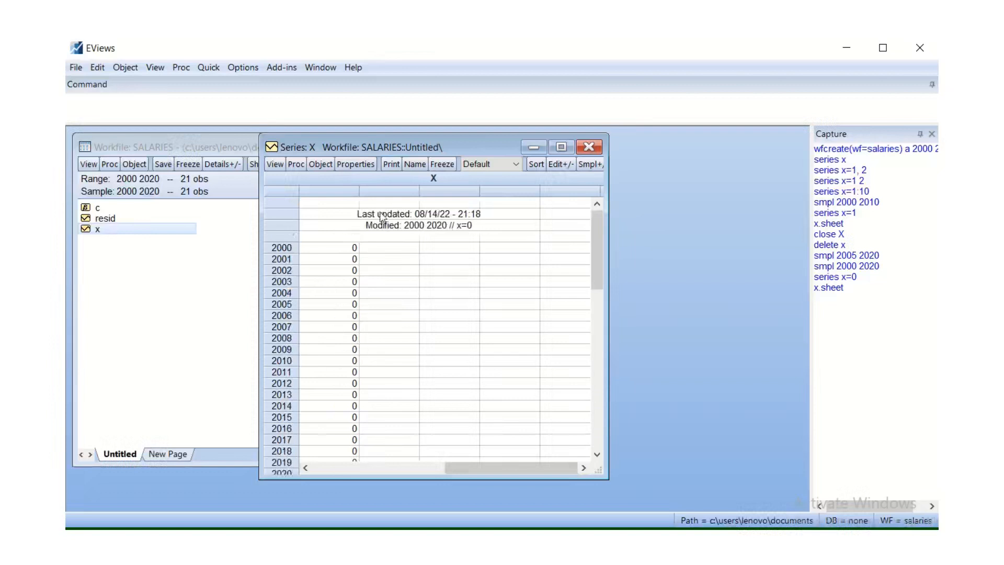
{"action": "left_click", "coordinate": [345, 247]}
{"action": "left_click", "coordinate": [347, 293]}
{"action": "left_click_drag", "start_coordinate": [345, 248], "coordinate": [335, 408]}
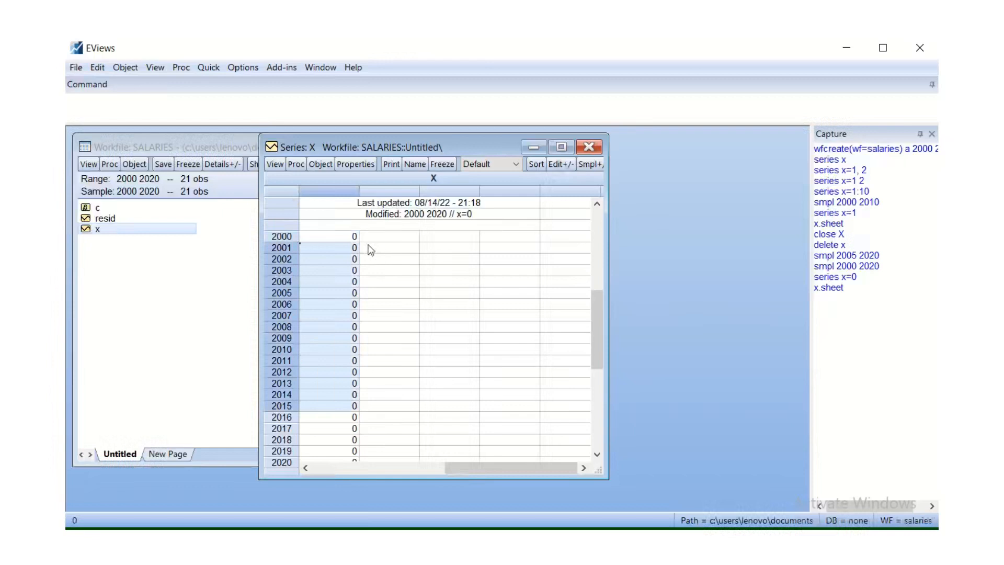
{"action": "left_click", "coordinate": [354, 238]}
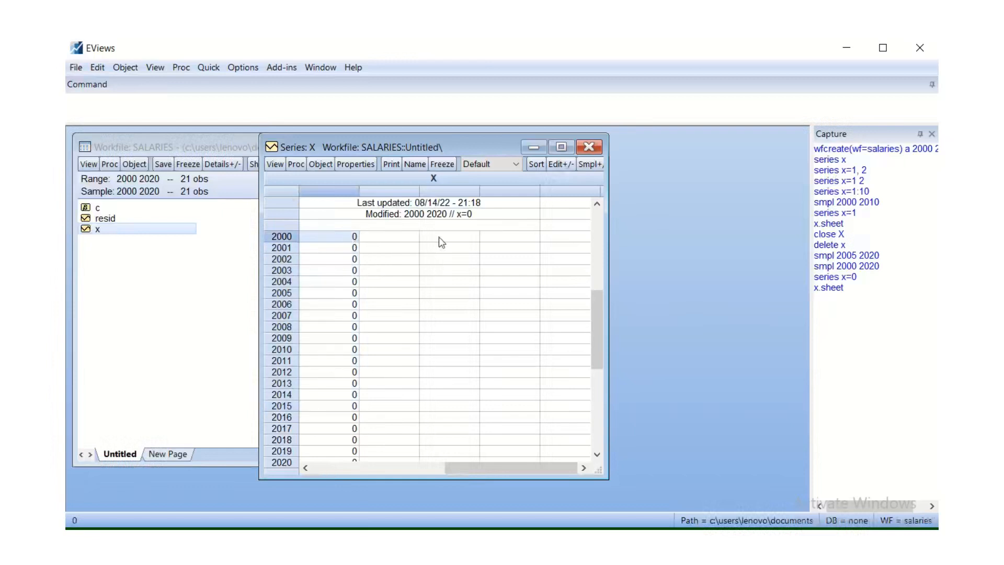
{"action": "left_click", "coordinate": [330, 268]}
{"action": "left_click", "coordinate": [322, 238]}
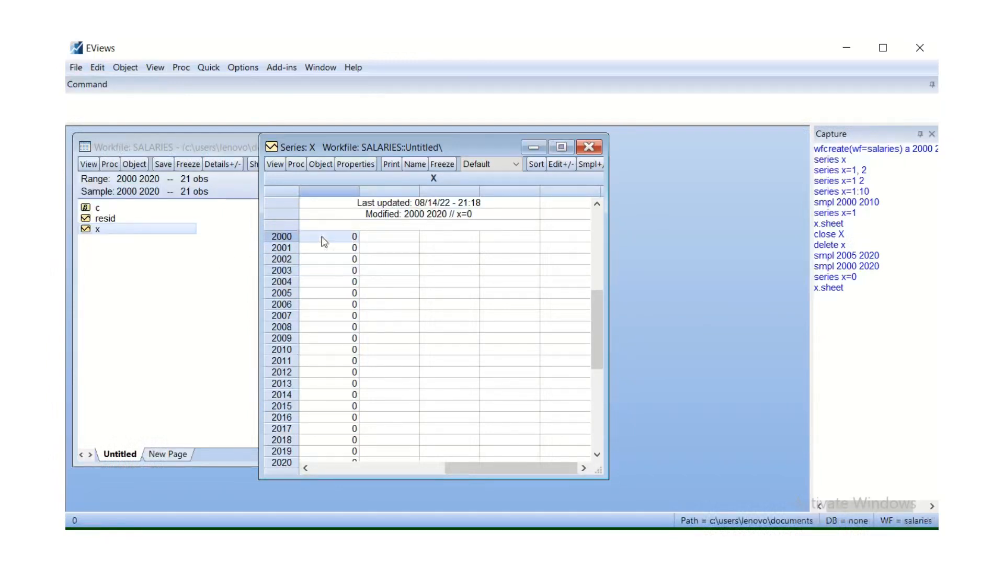
{"action": "left_click", "coordinate": [566, 165]}
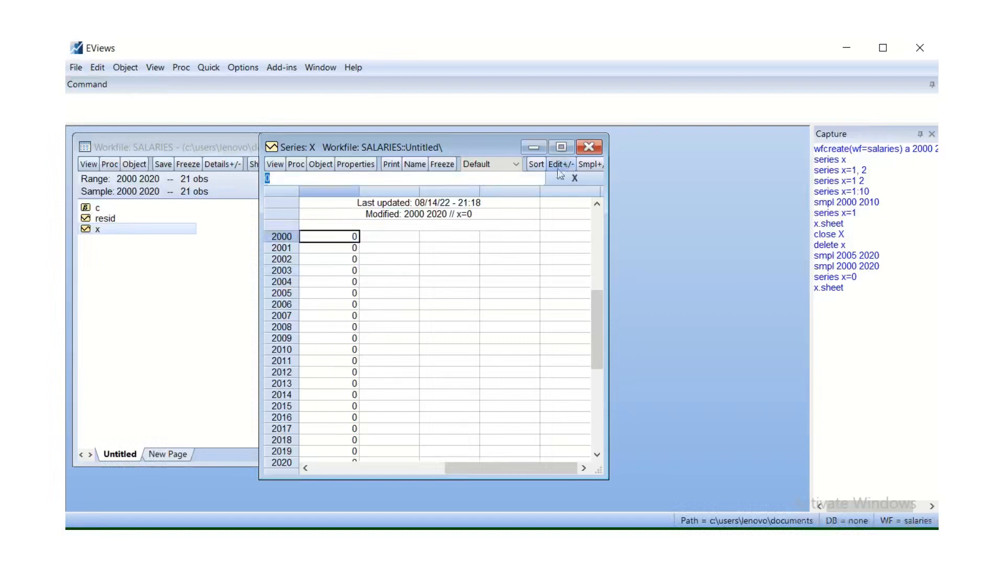
Step: Enter the values 12, 13 and 15 in series x for the years 2000 to 2002
{"action": "left_click", "coordinate": [333, 280]}
{"action": "left_click", "coordinate": [336, 239]}
{"action": "left_click", "coordinate": [339, 258]}
{"action": "left_click", "coordinate": [341, 282]}
{"action": "left_click", "coordinate": [340, 313]}
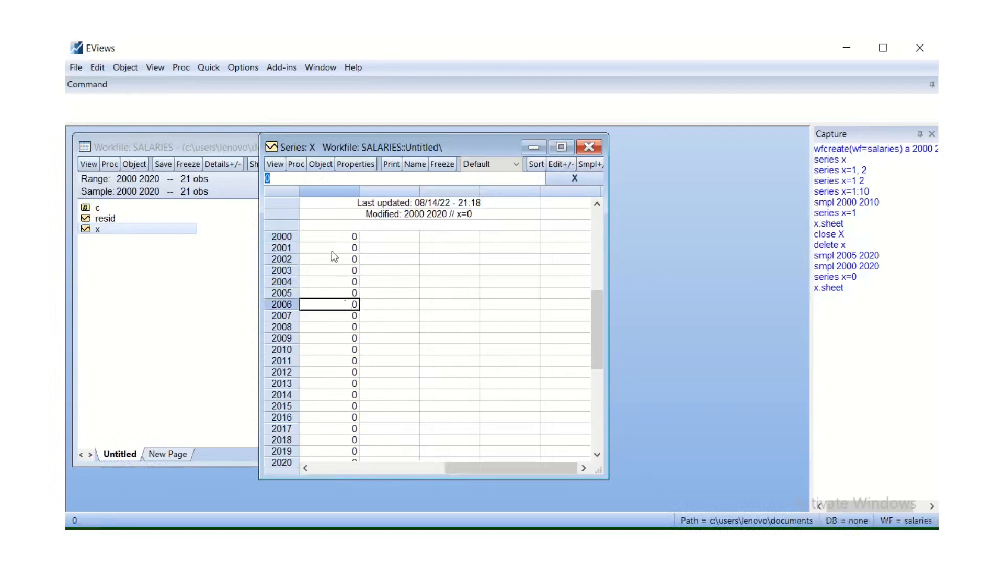
{"action": "left_click", "coordinate": [338, 238]}
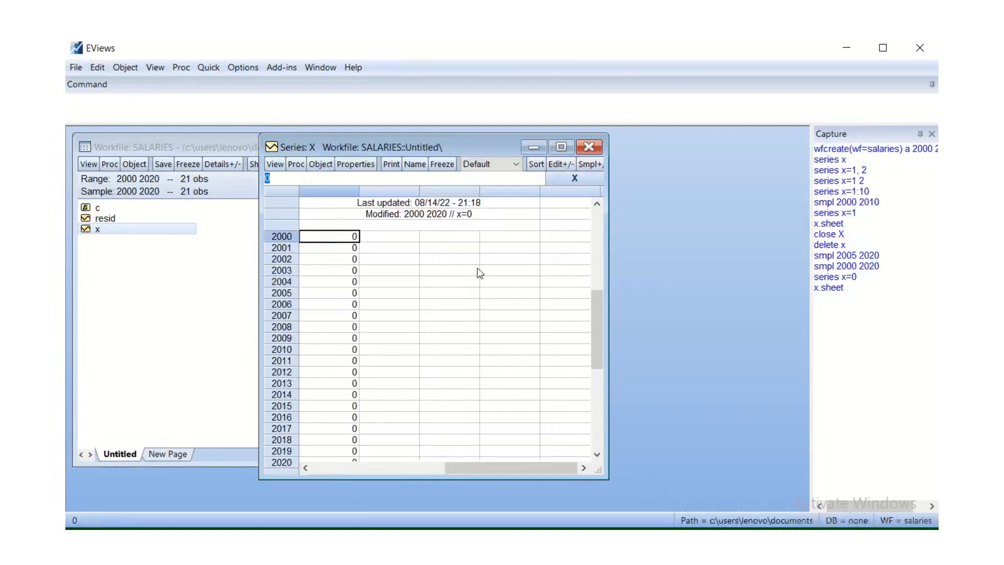
{"action": "type", "text": "12"}
{"action": "key", "text": "Return"}
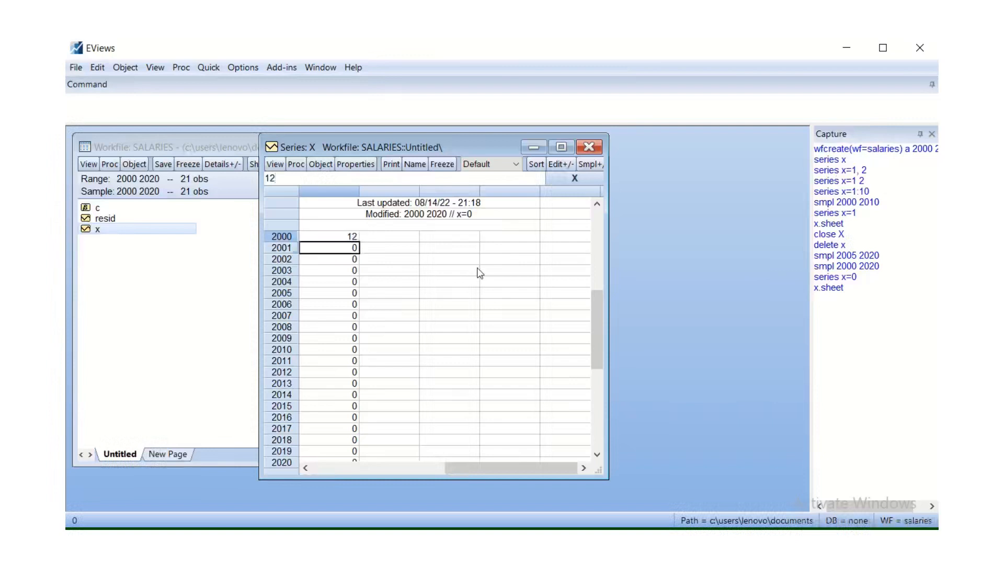
{"action": "type", "text": "1"}
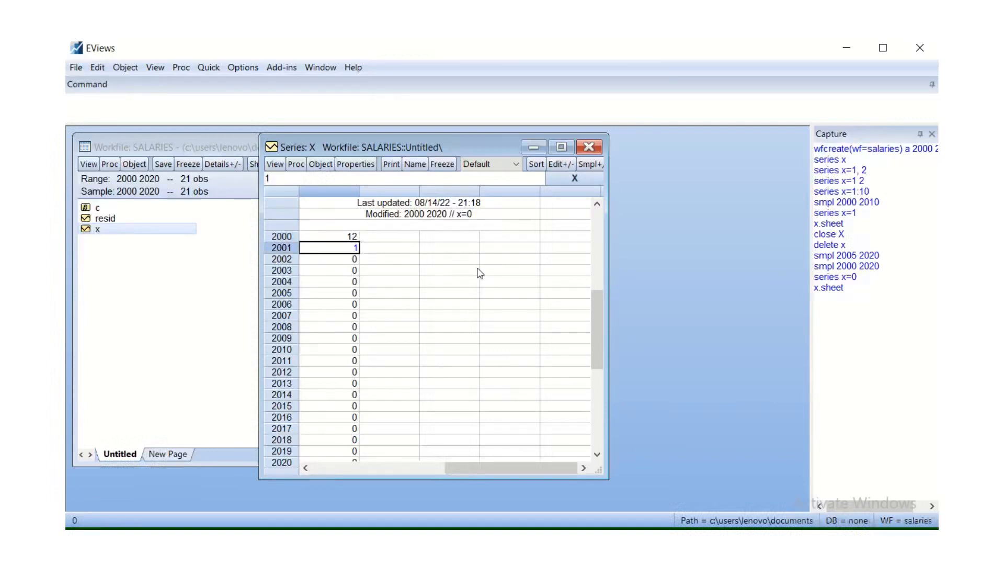
{"action": "type", "text": "3"}
{"action": "key", "text": "Return"}
{"action": "type", "text": "15"}
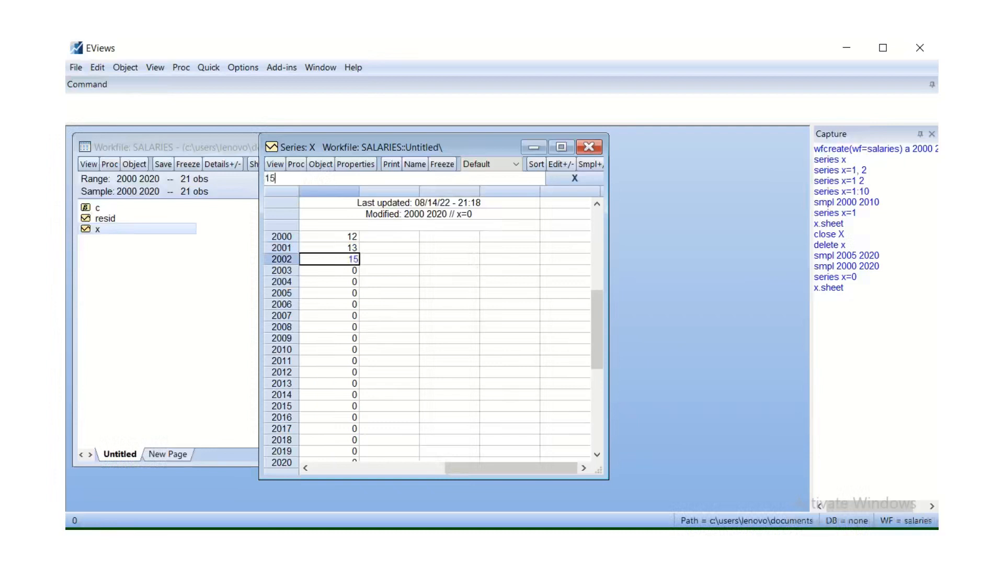
{"action": "key", "text": "Return"}
Step: Enter 17, 18, 19.5 and 19.8 in series x for the years 2003 to 2006 and close the series
{"action": "type", "text": "17"}
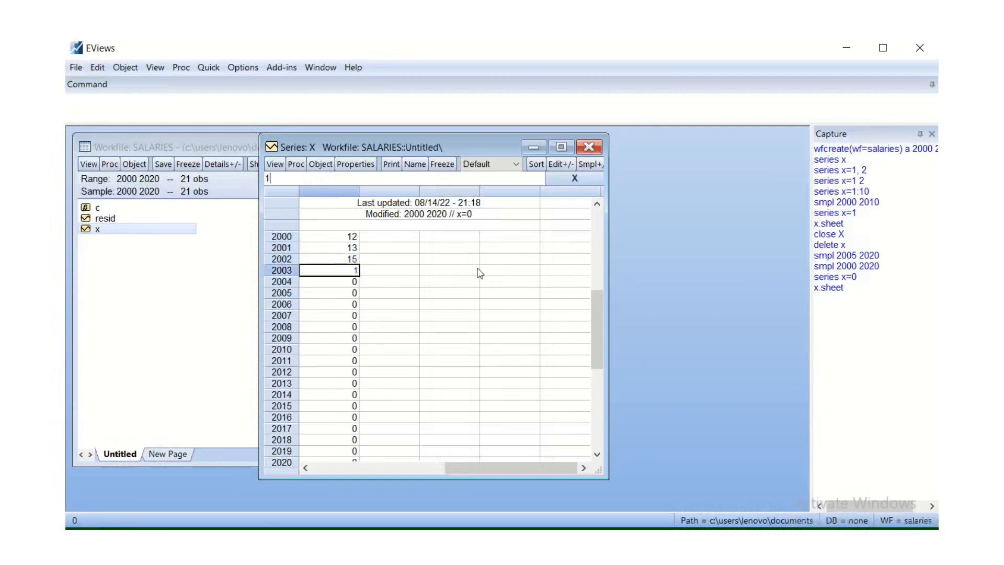
{"action": "key", "text": "Return"}
{"action": "type", "text": "18"}
{"action": "key", "text": "Return"}
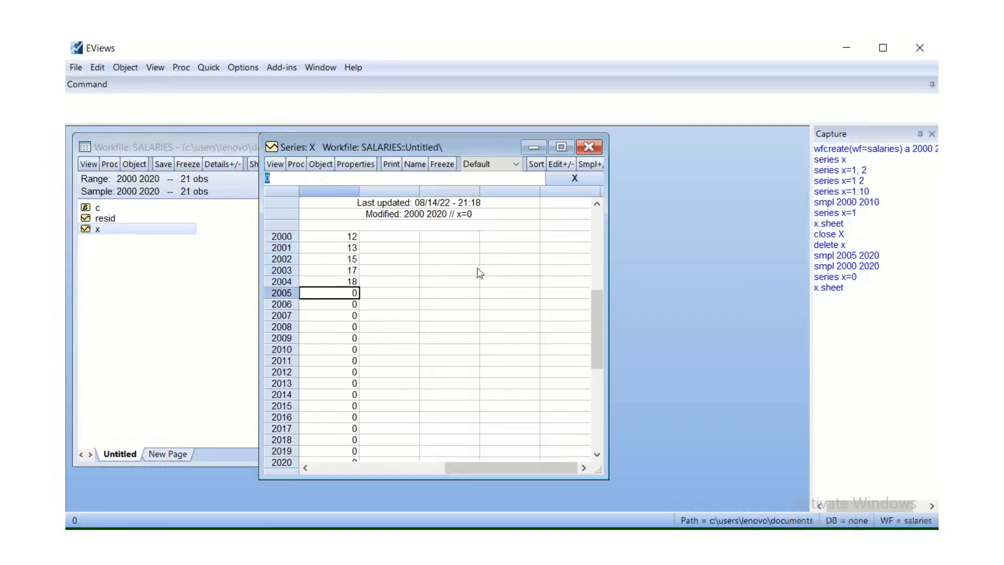
{"action": "type", "text": "19.5"}
{"action": "key", "text": "Return"}
{"action": "type", "text": "19.8"}
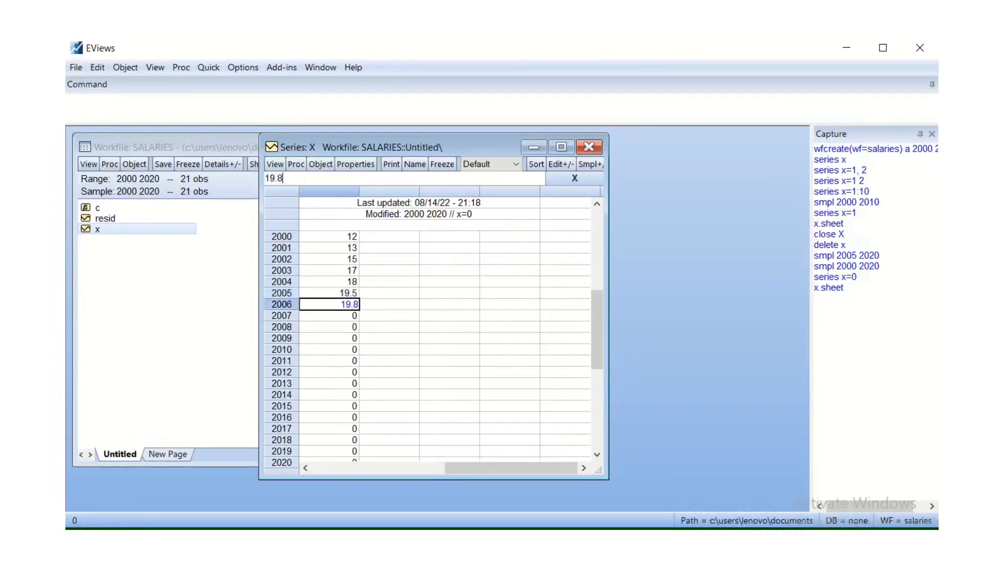
{"action": "key", "text": "Return"}
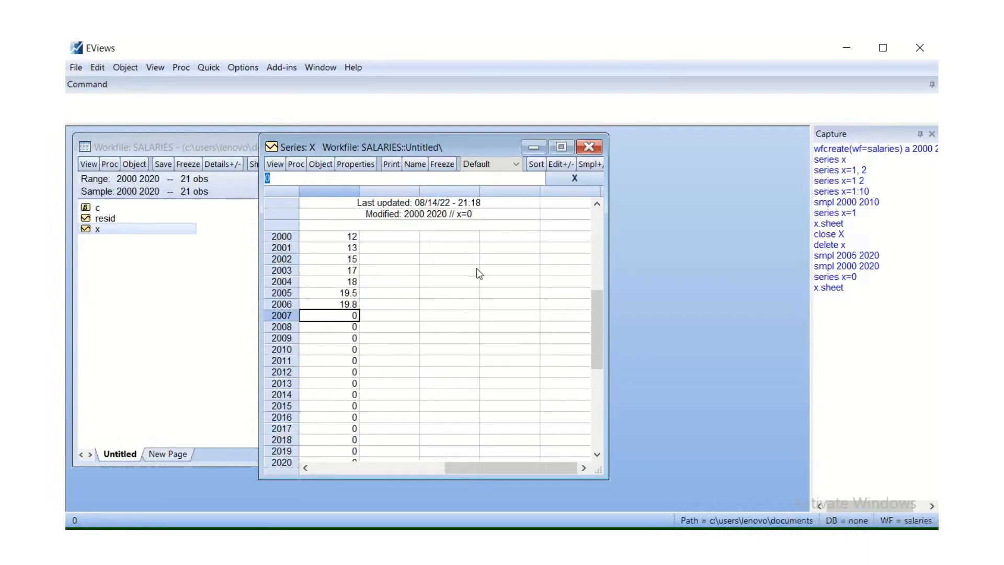
{"action": "left_click", "coordinate": [597, 149]}
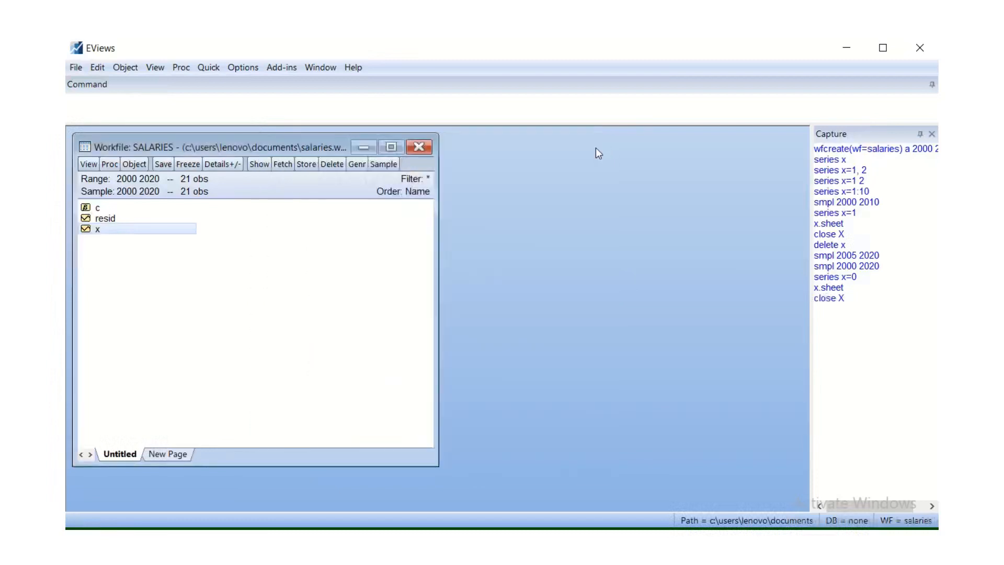
Step: Reopen series x and enter the values 20, 21 and 22 for the years 2007 to 2009
{"action": "double_click", "coordinate": [129, 230]}
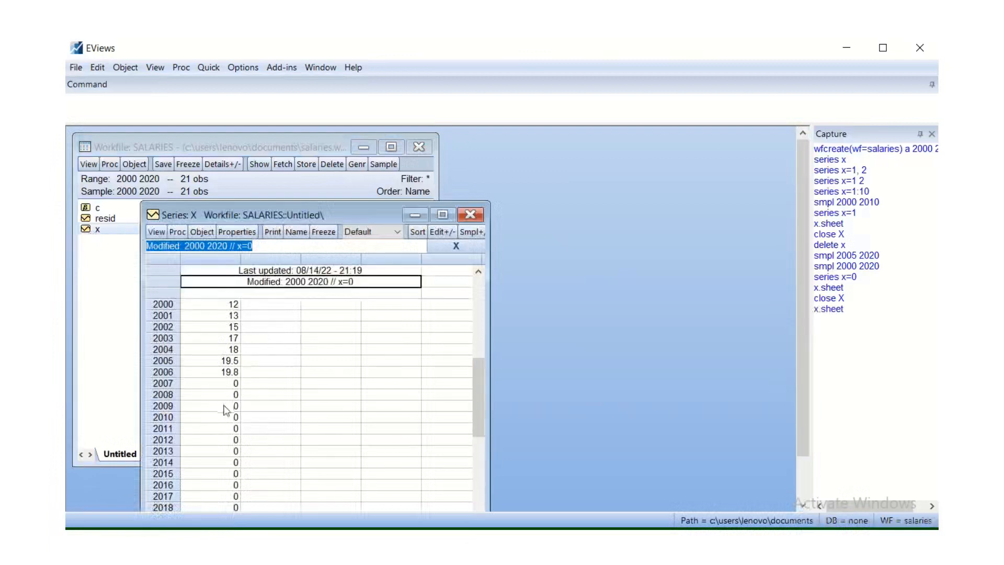
{"action": "left_click", "coordinate": [228, 371]}
{"action": "scroll", "coordinate": [228, 351], "scroll_direction": "down", "scroll_amount": 1}
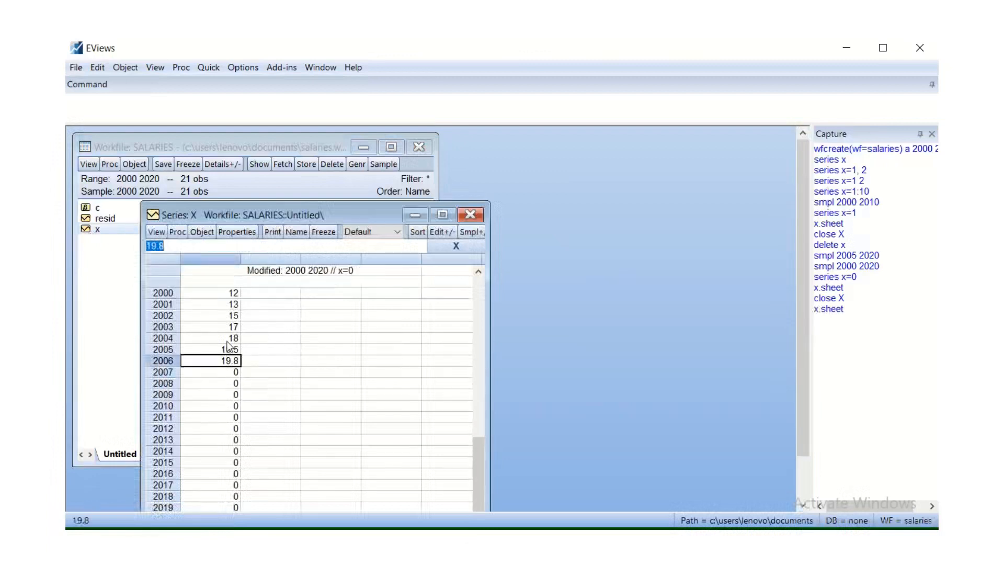
{"action": "left_click", "coordinate": [230, 372]}
{"action": "type", "text": "20"}
{"action": "key", "text": "Return"}
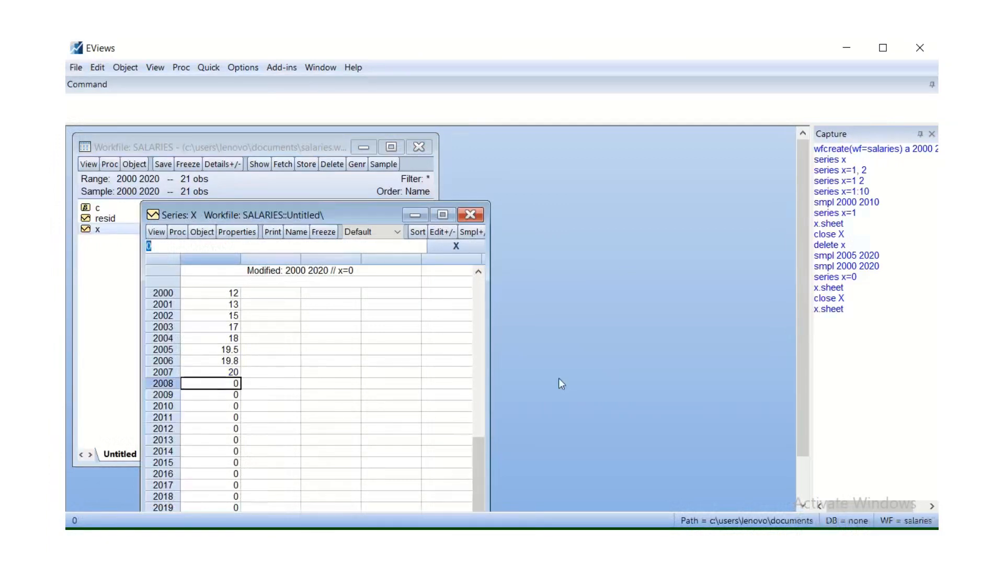
{"action": "type", "text": "21"}
{"action": "key", "text": "Return"}
{"action": "type", "text": "22"}
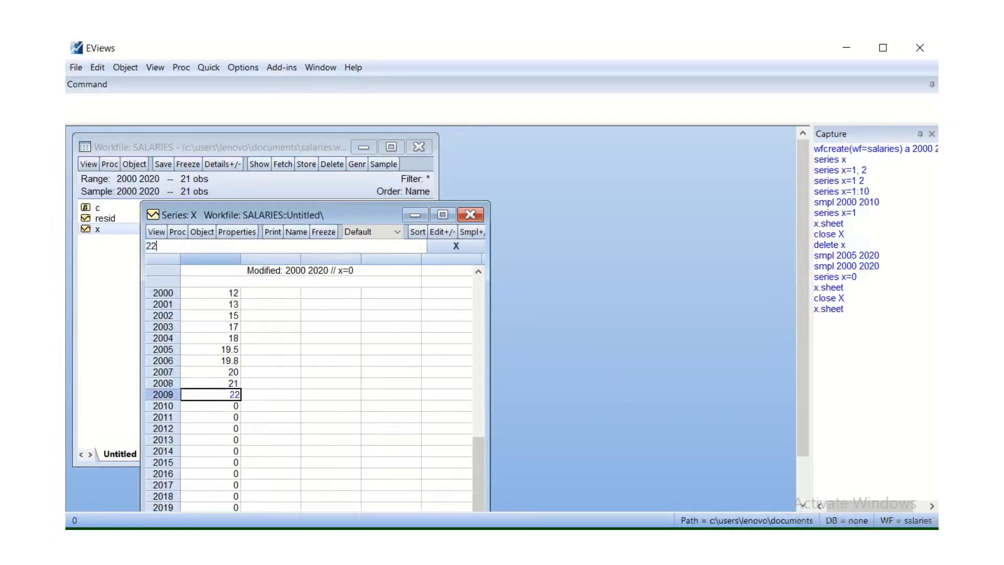
{"action": "key", "text": "Return"}
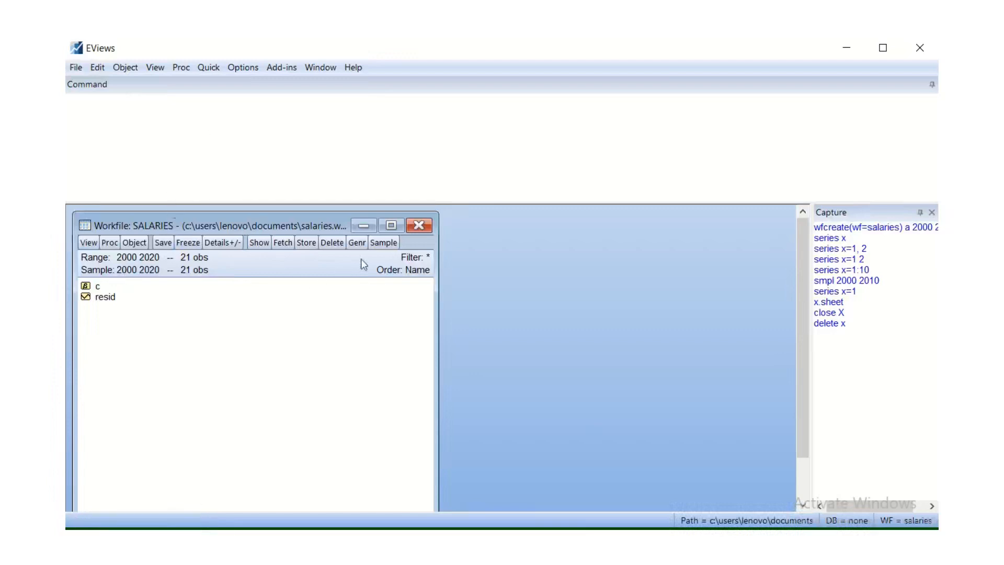
Step: Restrict the workfile's sample range to 2005 2020
{"action": "left_click", "coordinate": [384, 243]}
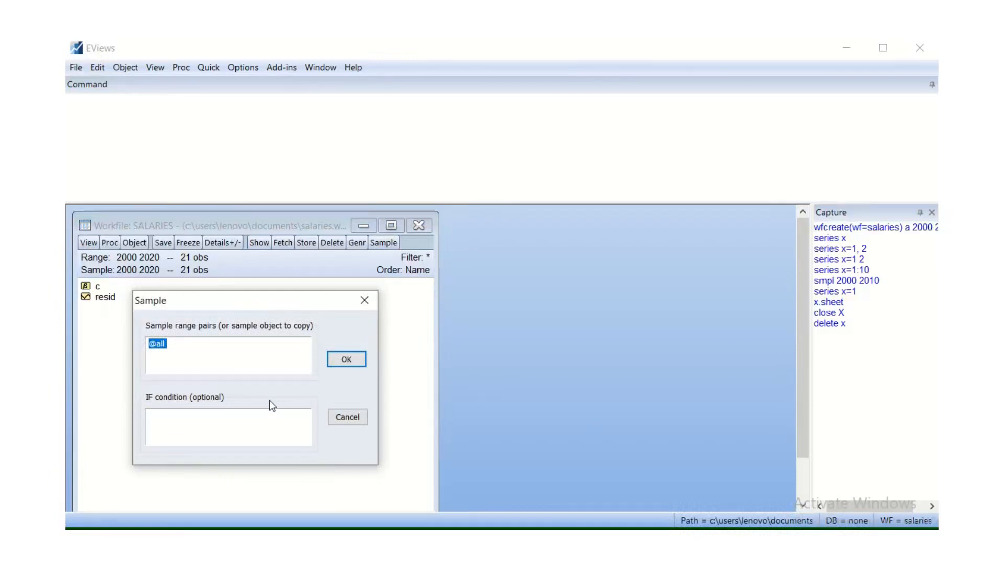
{"action": "type", "text": "2005 2020"}
{"action": "key", "text": "Return"}
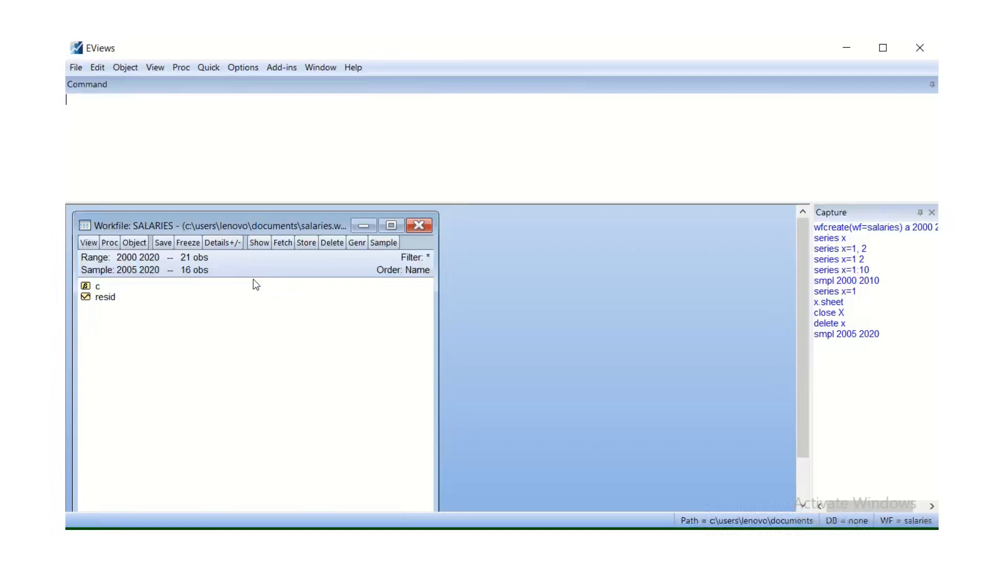
Step: Set the workfile's sample range back to 2000 2020 and close the open series x sheet
{"action": "left_click", "coordinate": [383, 242]}
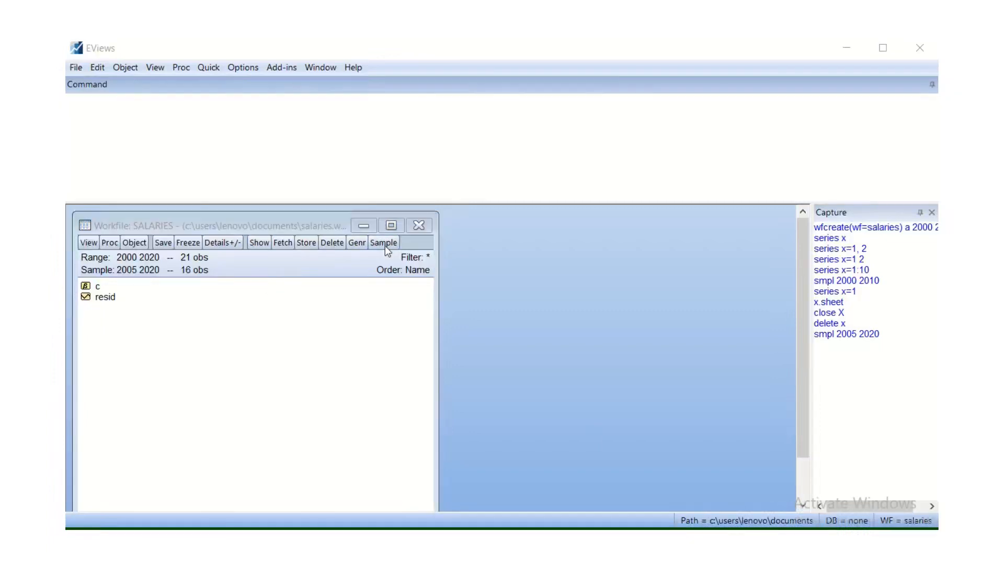
{"action": "left_click", "coordinate": [168, 366]}
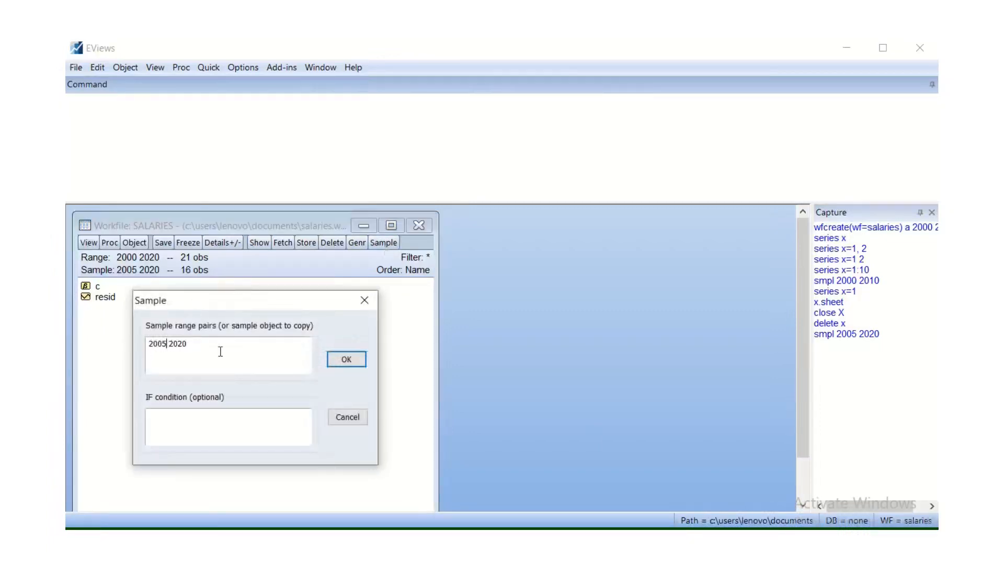
{"action": "key", "text": "BackSpace"}
{"action": "type", "text": "0"}
{"action": "key", "text": "Return"}
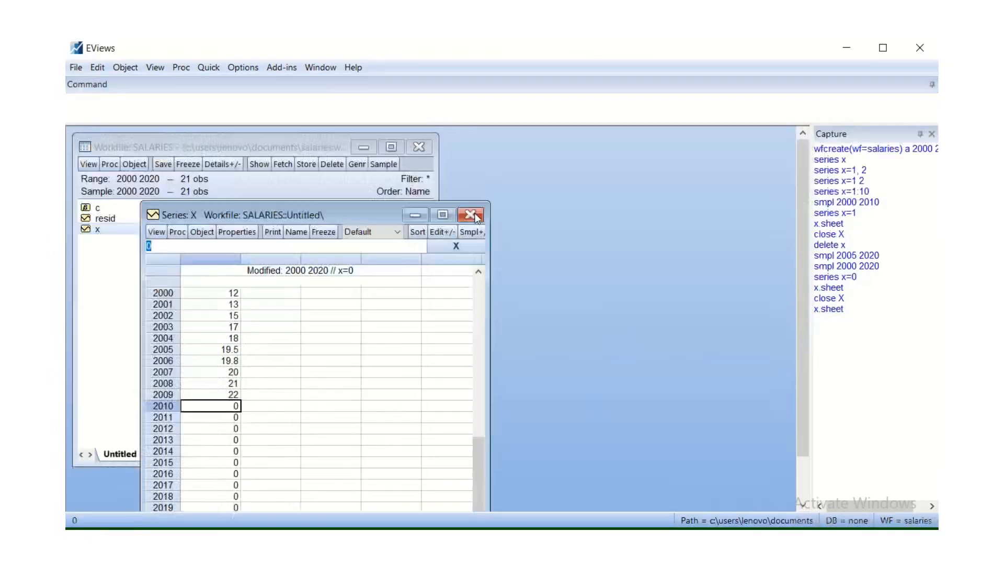
{"action": "left_click", "coordinate": [474, 166]}
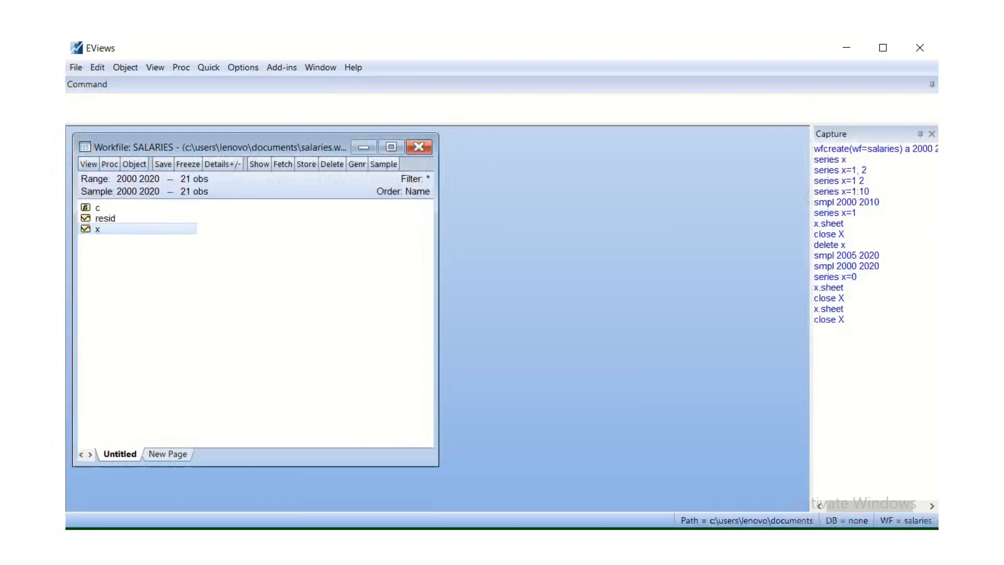
Step: Generate a new series by equation with y=0 over the sample 2005 2020
{"action": "left_click", "coordinate": [199, 68]}
{"action": "left_click", "coordinate": [227, 97]}
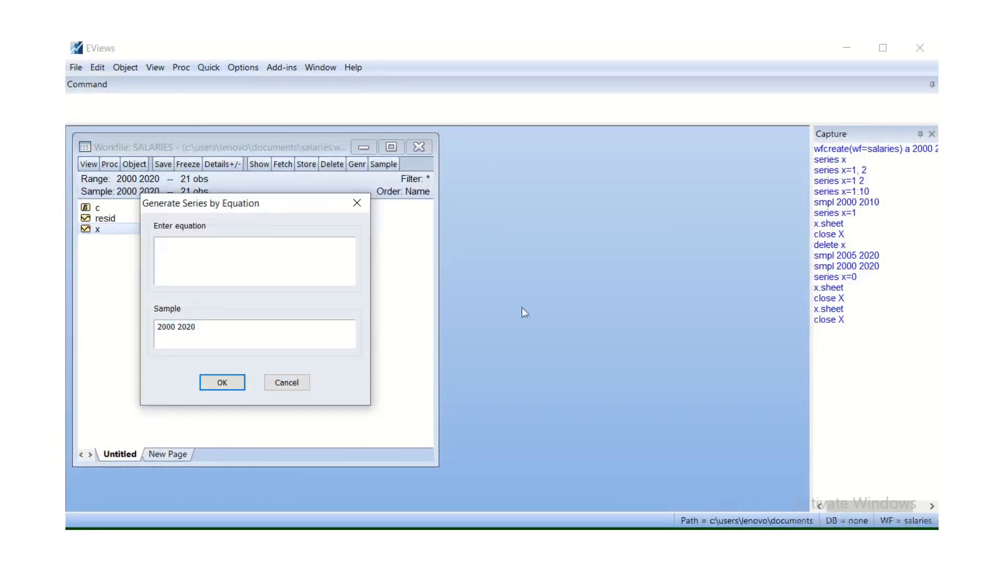
{"action": "type", "text": "y=0"}
{"action": "left_click", "coordinate": [219, 330]}
{"action": "left_click", "coordinate": [175, 326]}
{"action": "key", "text": "BackSpace"}
{"action": "type", "text": "5"}
{"action": "left_click", "coordinate": [222, 386]}
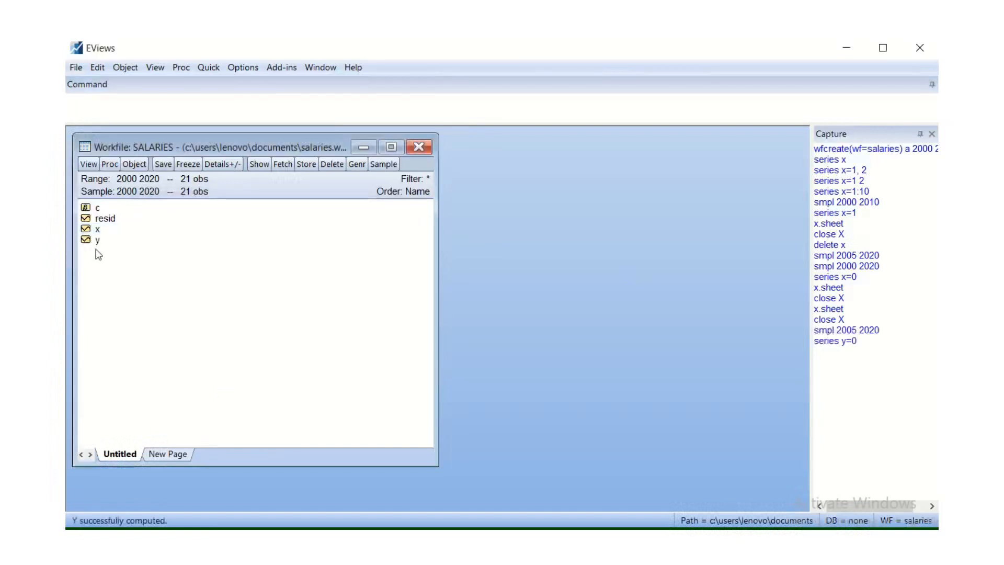
Step: Open series y, turn on editing and try to enter 5 for the year 2005
{"action": "left_click", "coordinate": [95, 241]}
{"action": "left_click", "coordinate": [210, 265]}
{"action": "double_click", "coordinate": [97, 240]}
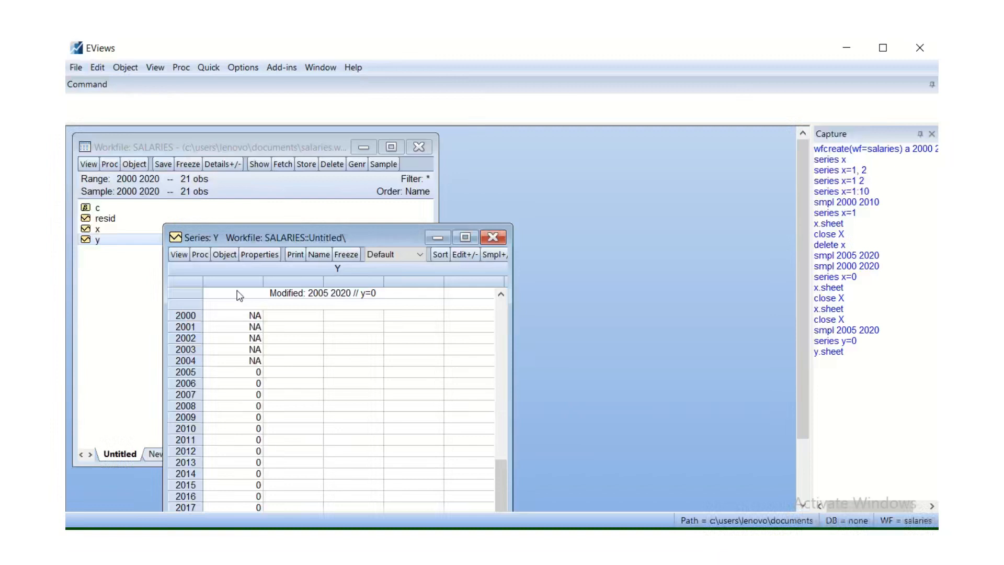
{"action": "left_click", "coordinate": [244, 372]}
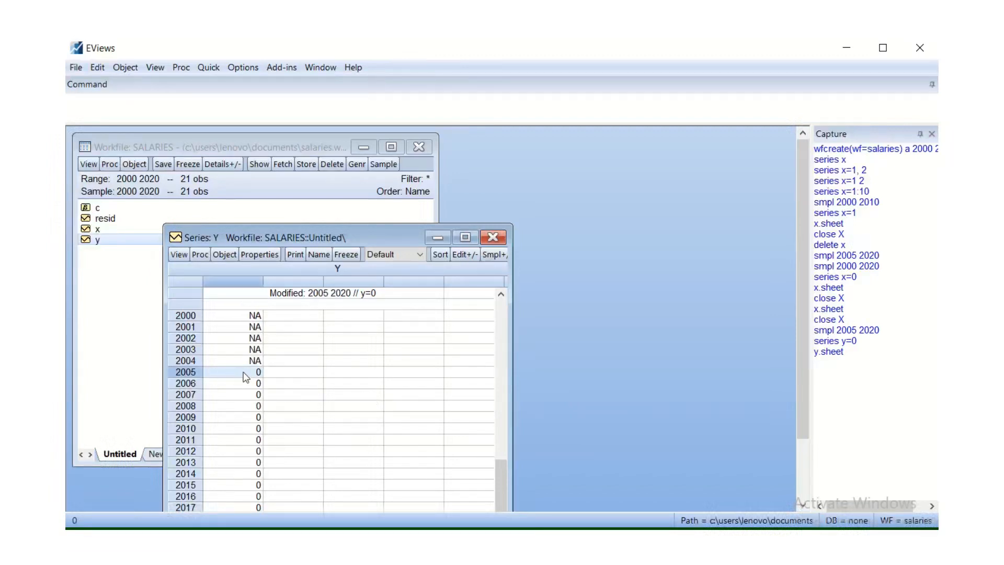
{"action": "left_click", "coordinate": [460, 255]}
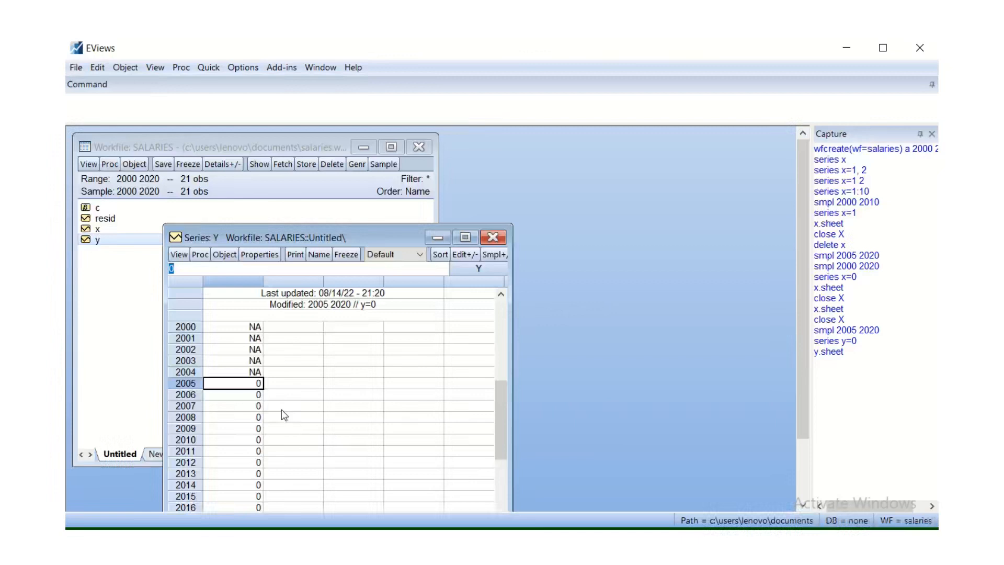
{"action": "type", "text": "5."}
{"action": "key", "text": "Return"}
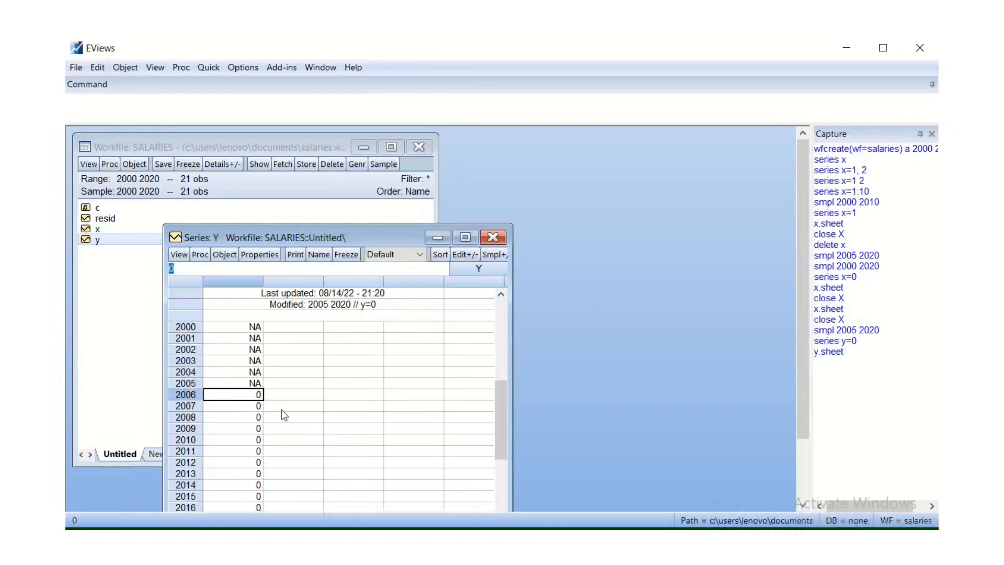
Step: Enter the values 5, 6, 6.2 and 6.6 in series y for the years 2006 to 2009
{"action": "type", "text": "5"}
{"action": "key", "text": "Return"}
{"action": "type", "text": "6"}
{"action": "key", "text": "Return"}
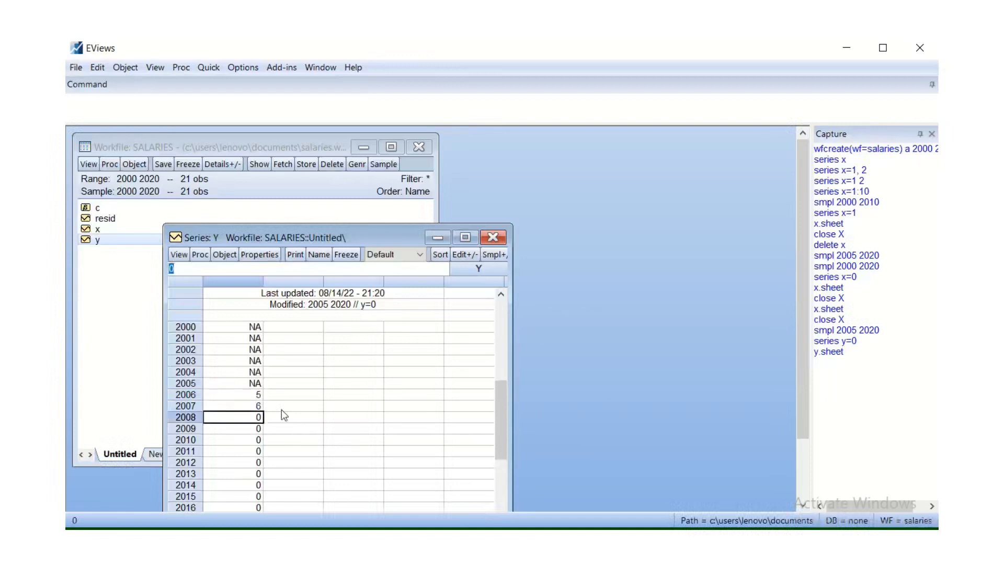
{"action": "type", "text": "6.2"}
{"action": "key", "text": "Return"}
{"action": "type", "text": "6.6"}
{"action": "key", "text": "Return"}
Step: Enter 6.9, 7 and 7.3 in series y for the years 2010 to 2012 and close the series
{"action": "type", "text": "6.9"}
{"action": "key", "text": "Return"}
{"action": "type", "text": "7"}
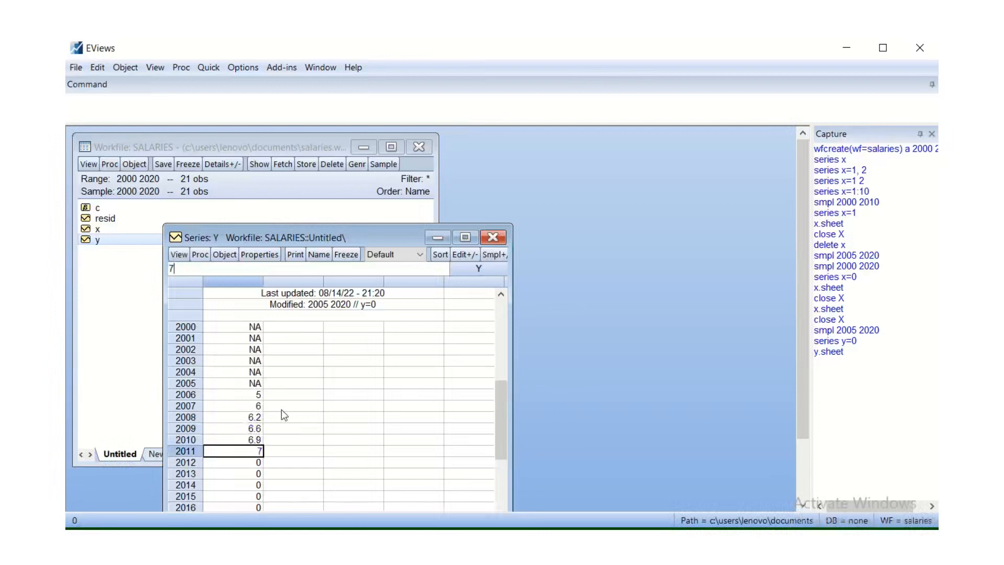
{"action": "key", "text": "Return"}
{"action": "type", "text": "7.3"}
{"action": "key", "text": "Return"}
{"action": "scroll", "coordinate": [300, 406], "scroll_direction": "up", "scroll_amount": 1}
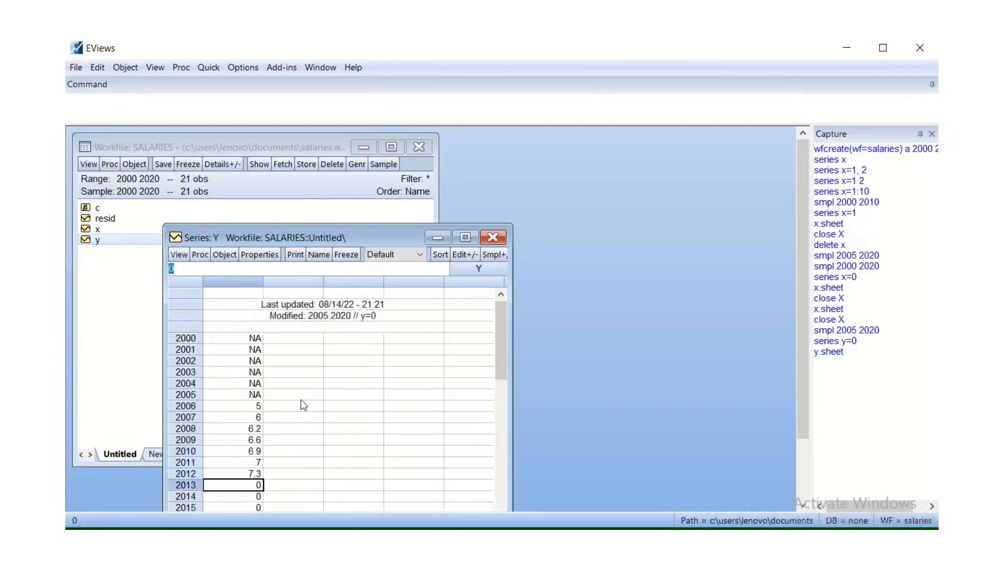
{"action": "scroll", "coordinate": [316, 423], "scroll_direction": "down", "scroll_amount": 1}
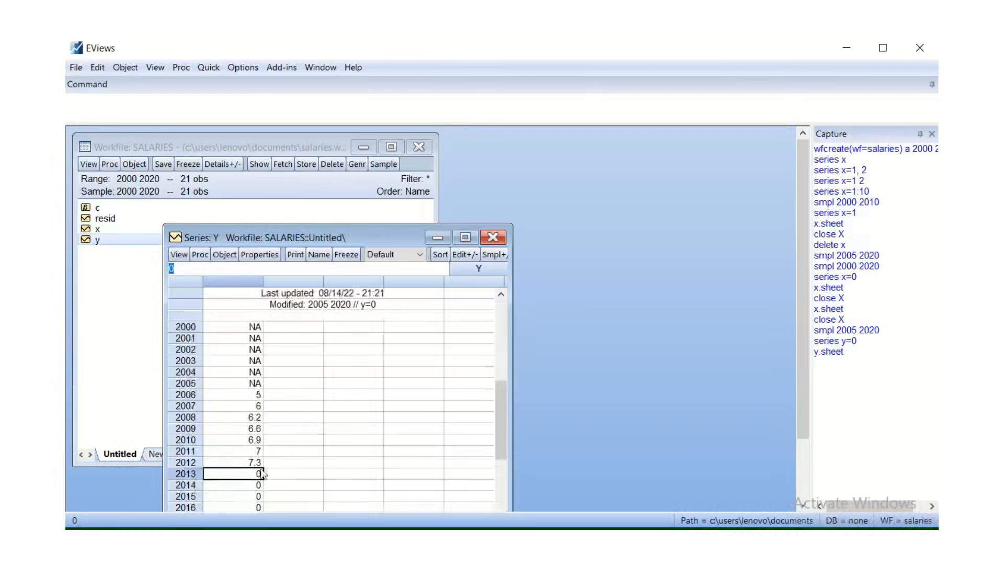
{"action": "left_click", "coordinate": [492, 237]}
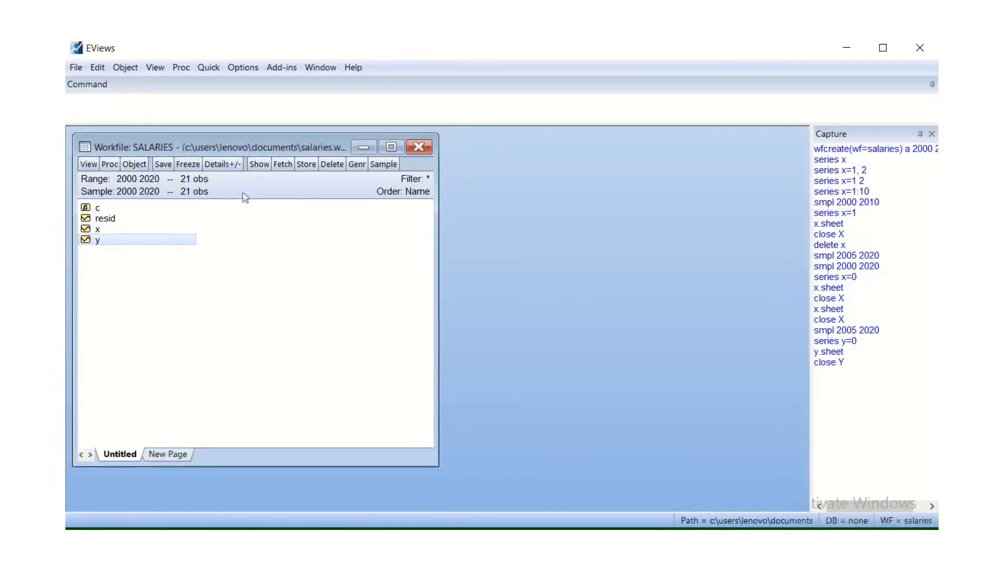
Step: Save the salaries workfile under its existing name
{"action": "left_click", "coordinate": [76, 67]}
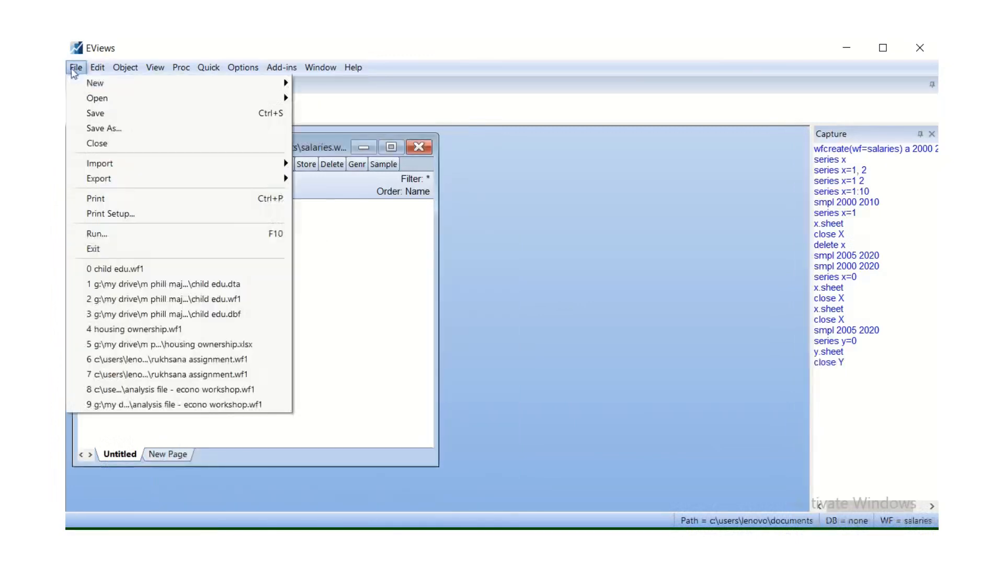
{"action": "left_click", "coordinate": [118, 112]}
{"action": "left_click", "coordinate": [586, 269]}
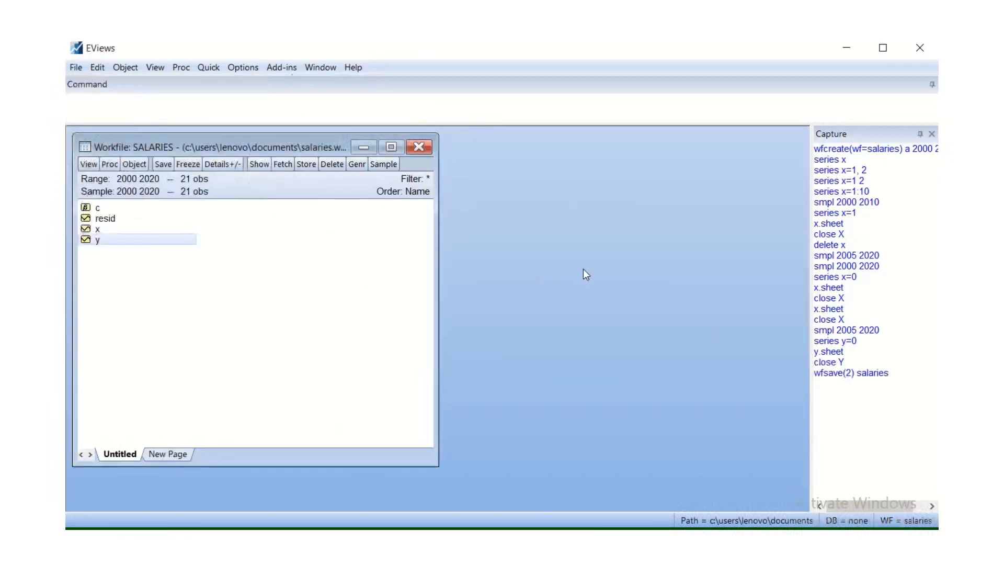